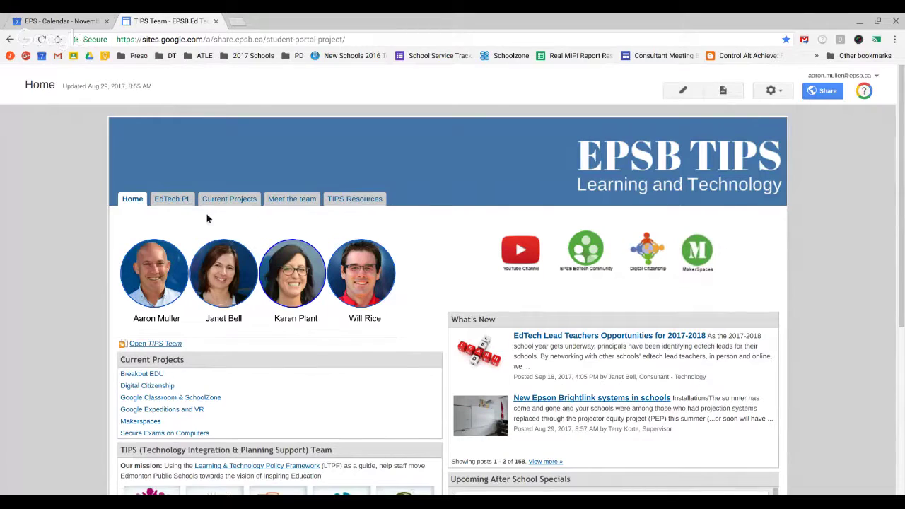
- Open the After School Specials page under EdTech PL and view the upcoming Hangouts-On-Air schedule
mouse_move(174, 202)
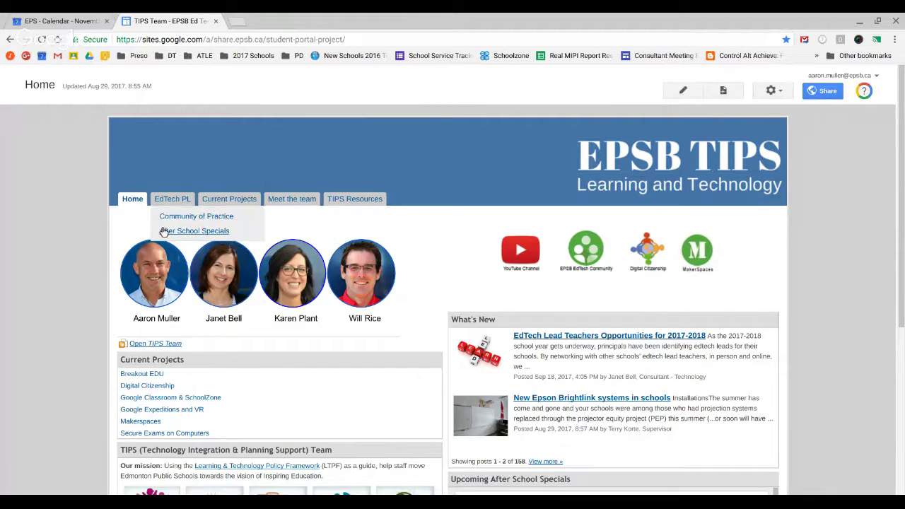
click(164, 231)
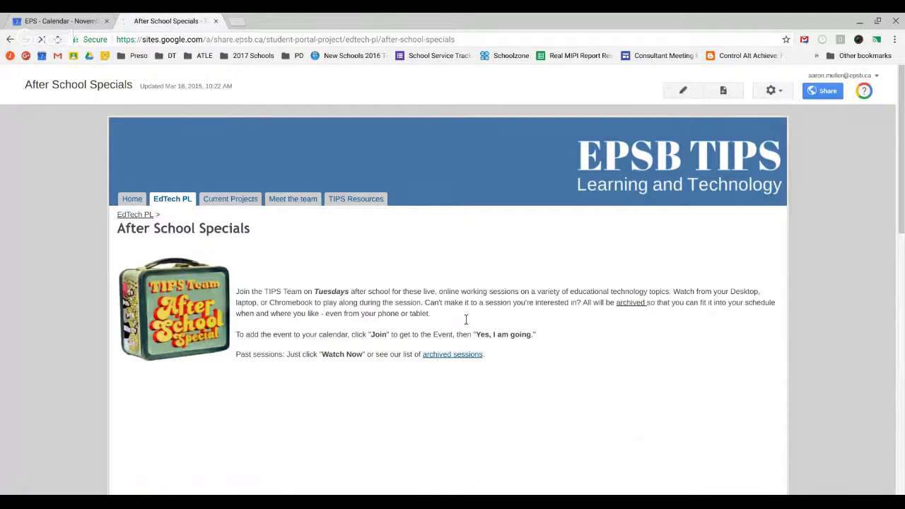
scroll(518, 333, down, 2)
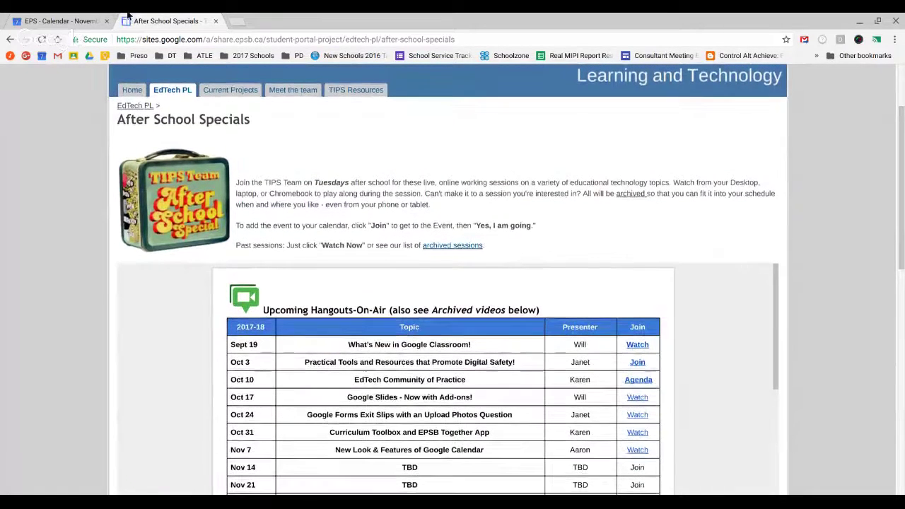
- Switch to Google Calendar and look over the available calendar view options without changing the view
click(65, 17)
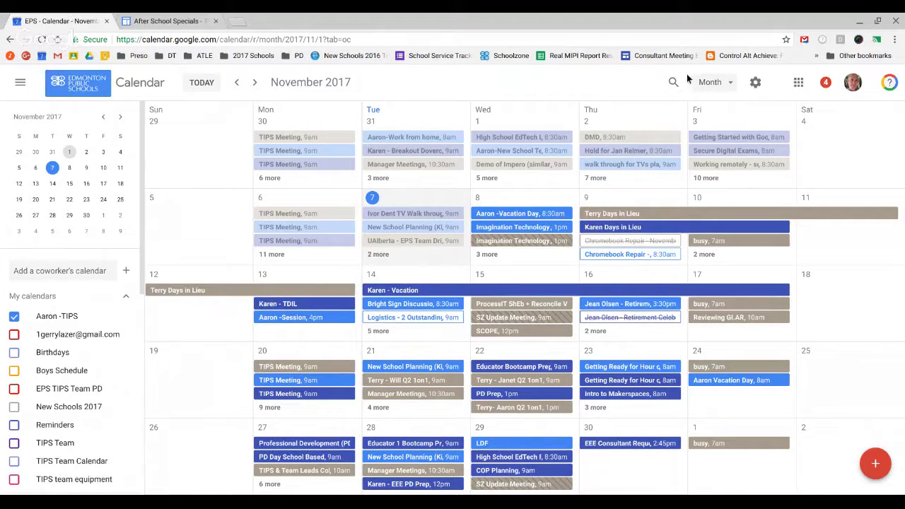
click(711, 82)
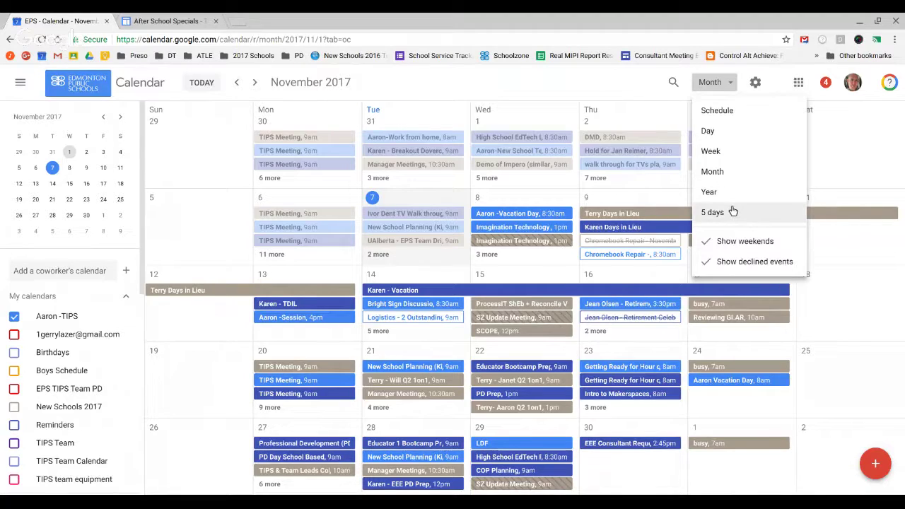
click(823, 181)
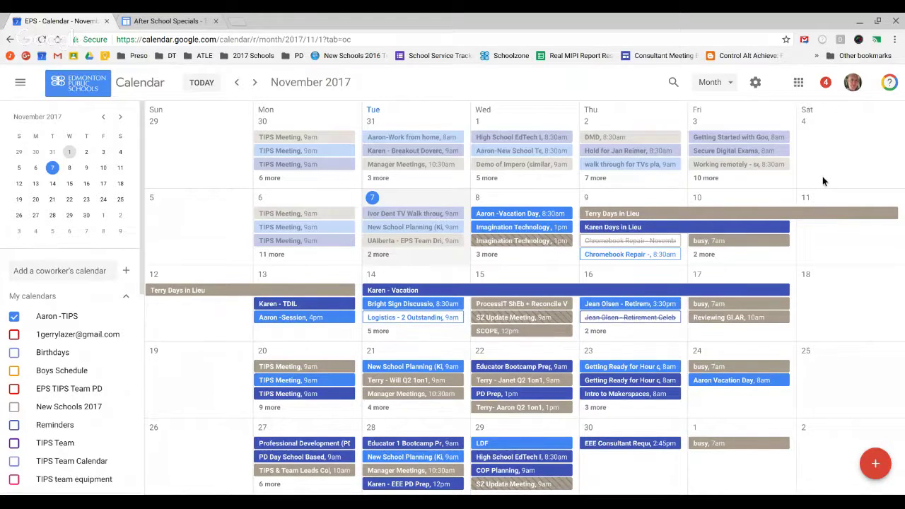
- Show the calendar in day, week, month and year view in turn
key(d)
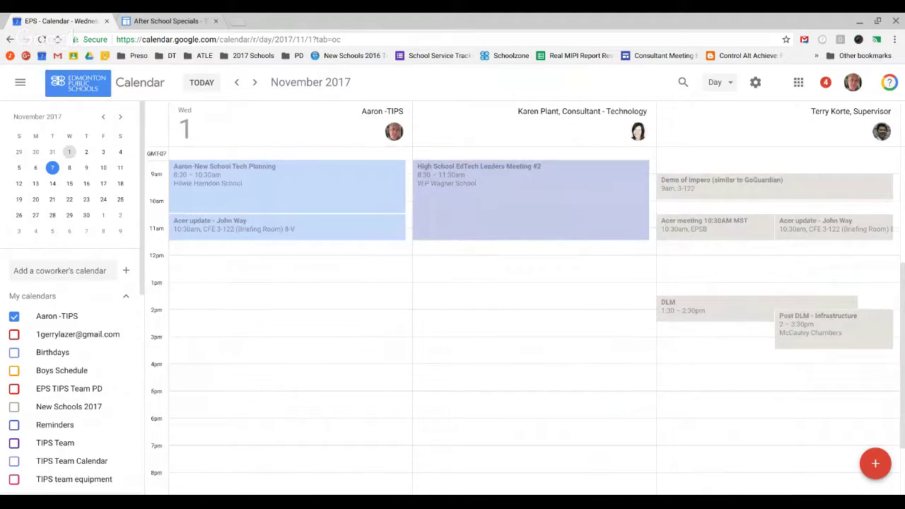
key(w)
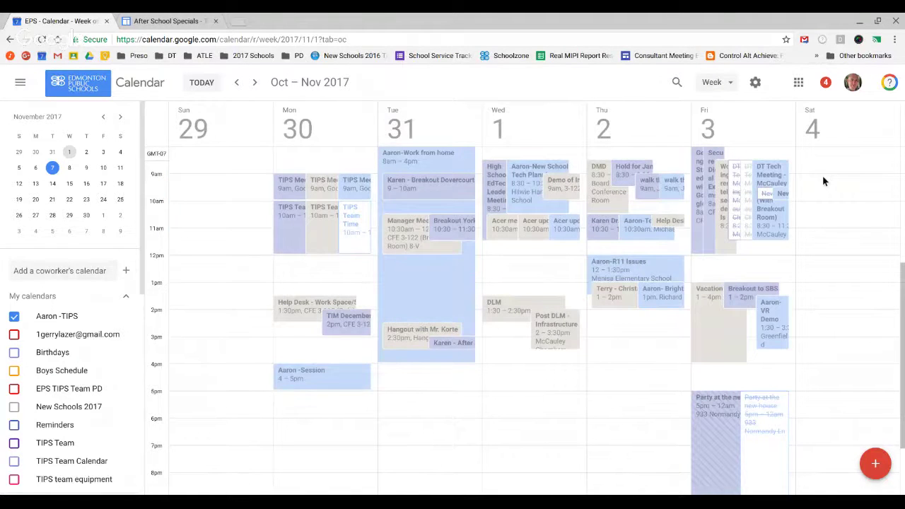
key(m)
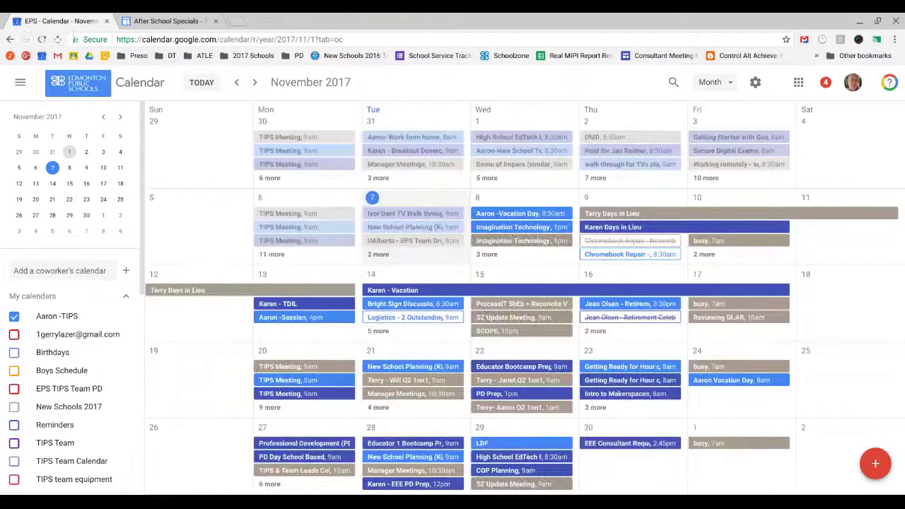
key(y)
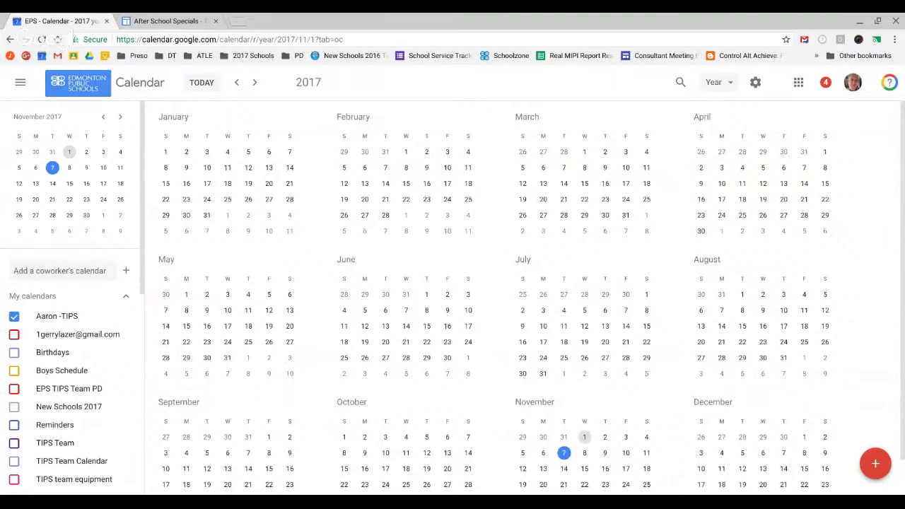
- Switch the calendar to day view and look over the side-by-side coworker schedules for November 1
key(d)
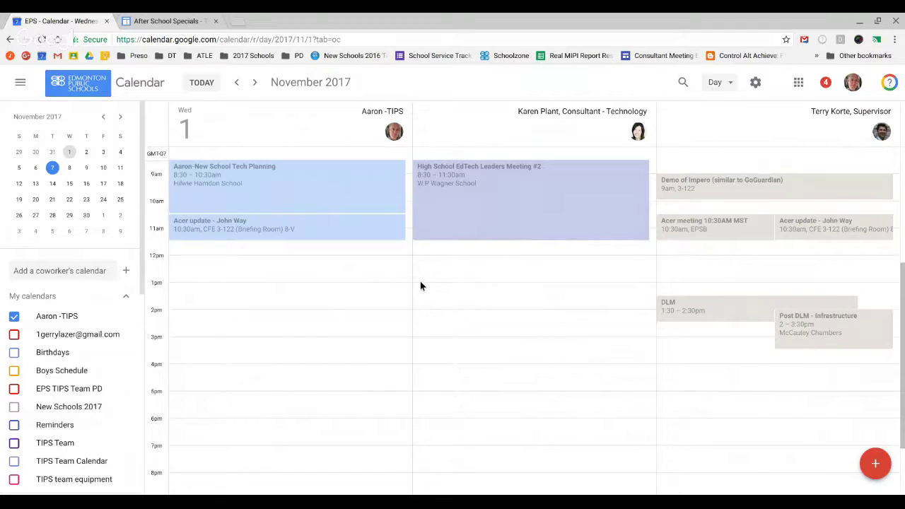
scroll(420, 283, down, 1)
scroll(420, 282, up, 1)
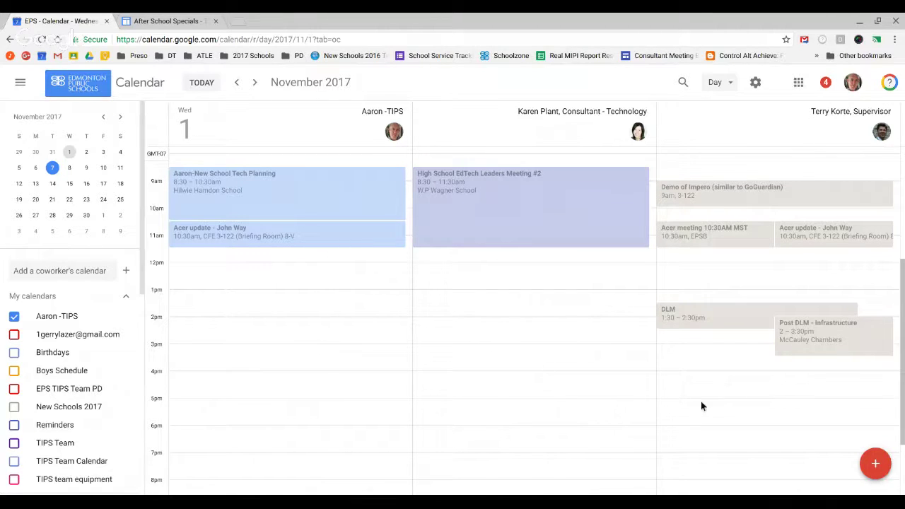
scroll(497, 349, up, 1)
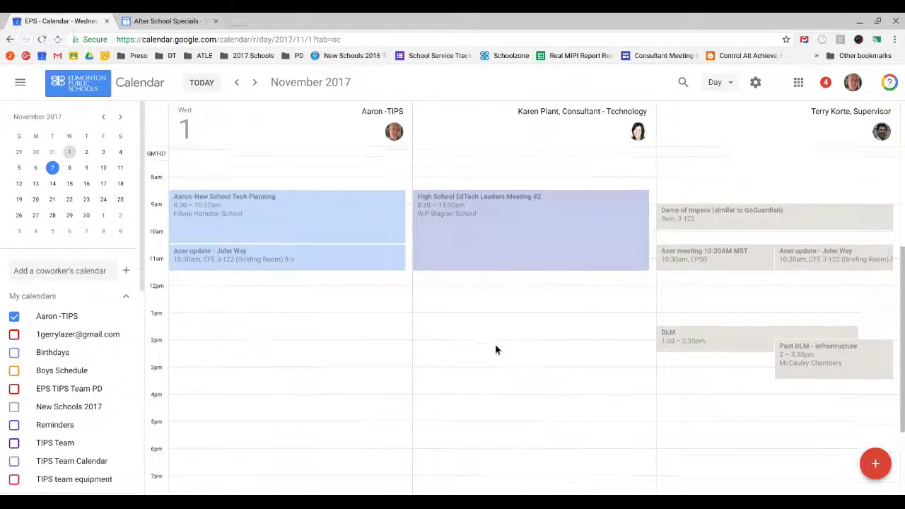
- Check the information density choices and set the calendar's color set to Classic
click(751, 84)
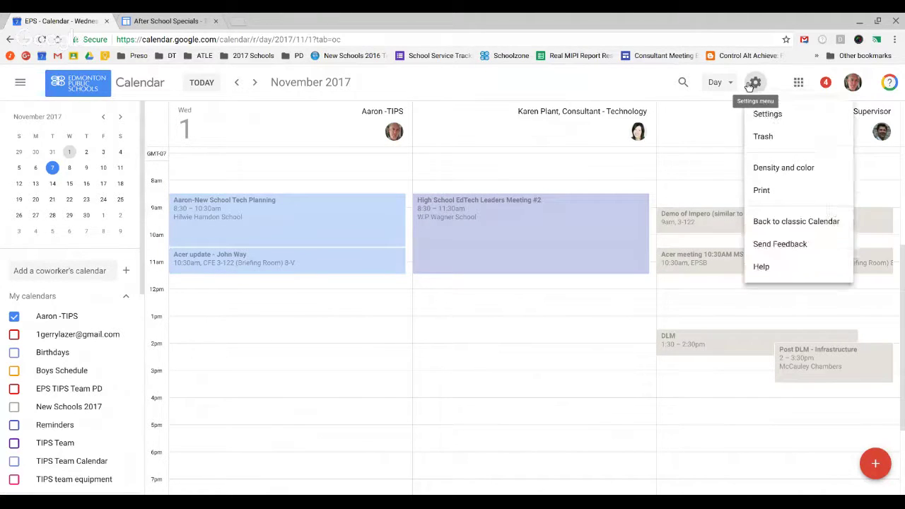
click(764, 167)
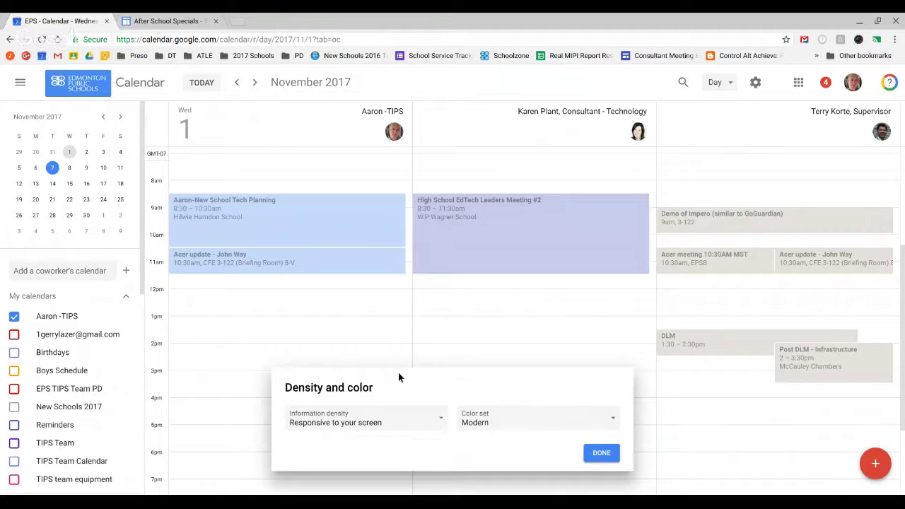
click(428, 418)
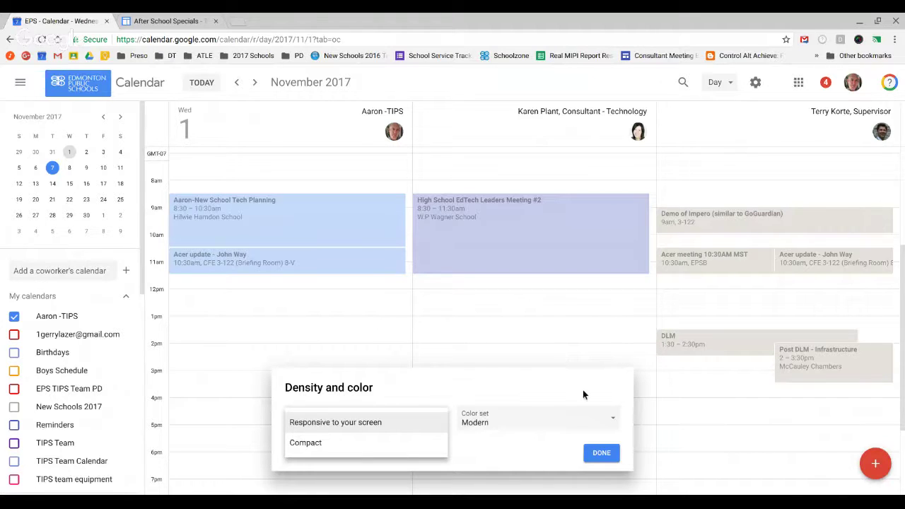
click(605, 421)
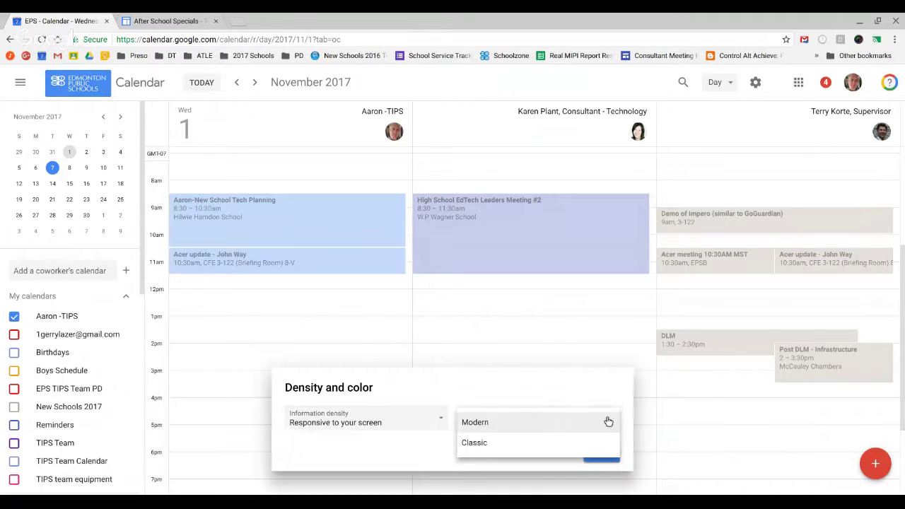
click(554, 442)
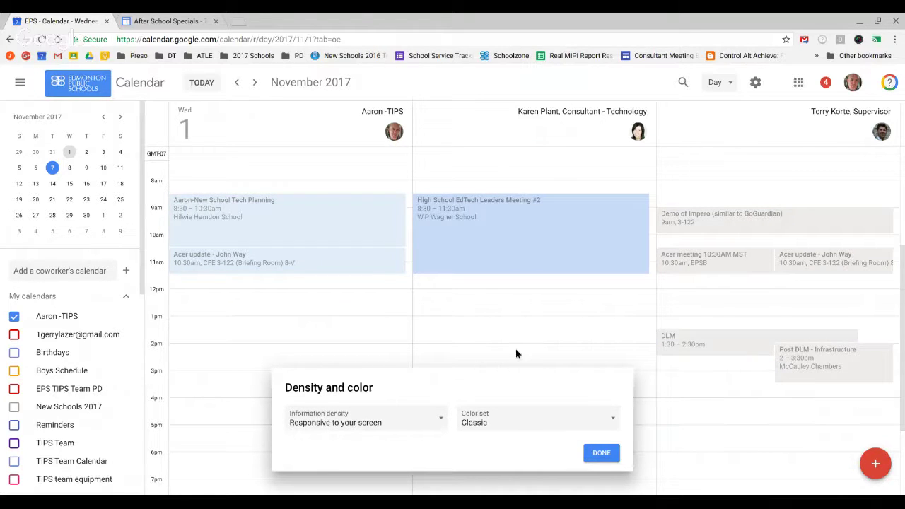
click(596, 453)
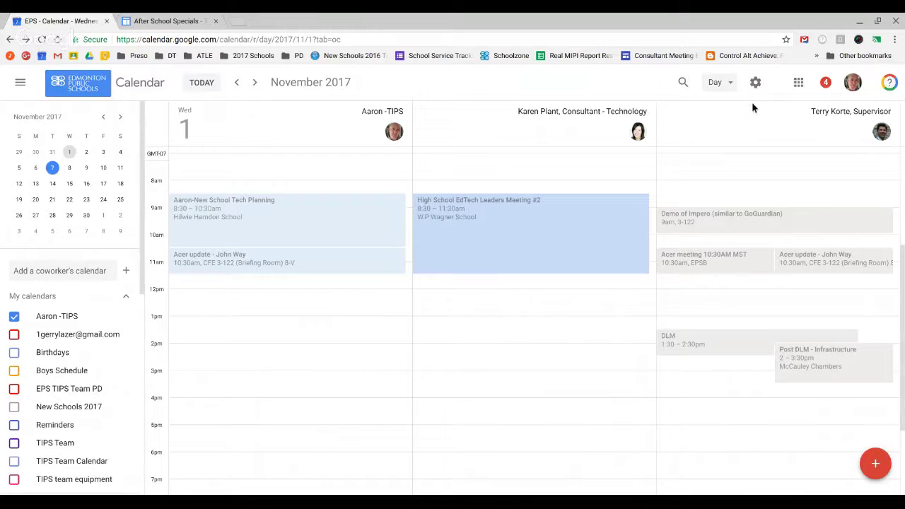
- Set the calendar's color set back to Modern
click(755, 82)
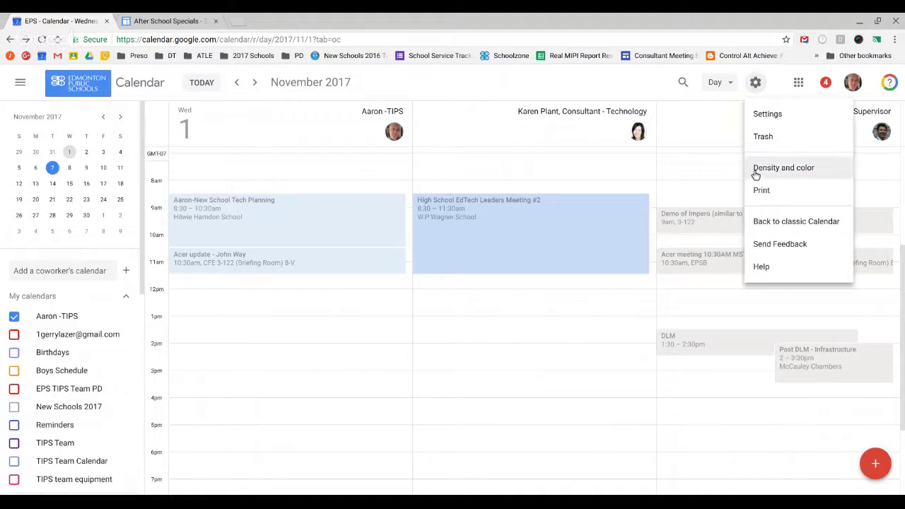
click(755, 176)
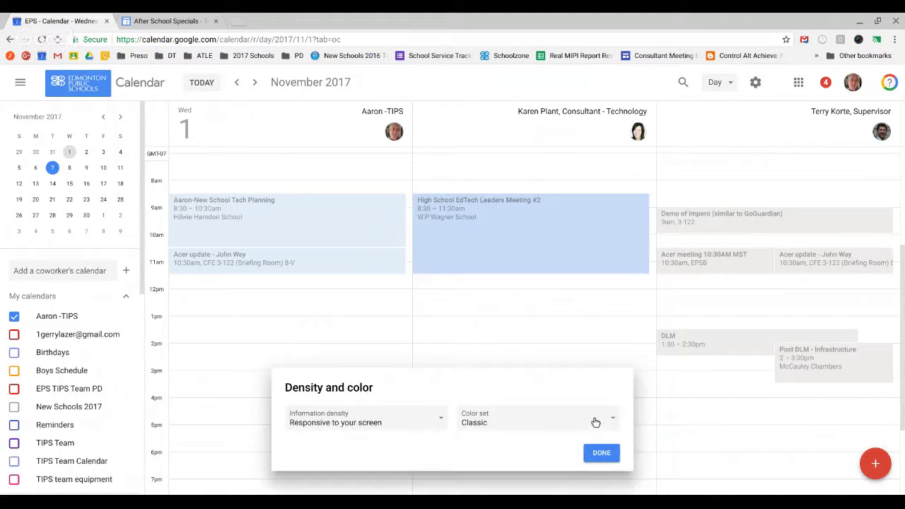
click(596, 422)
click(531, 406)
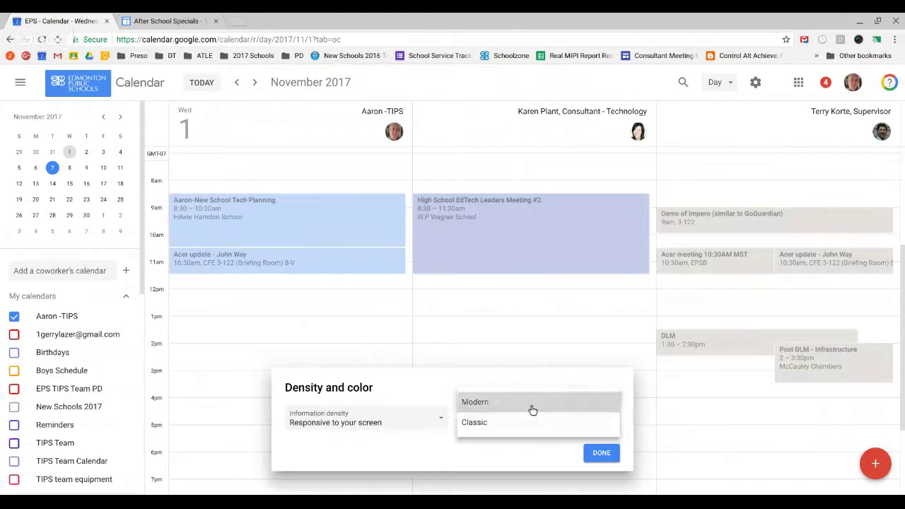
click(599, 453)
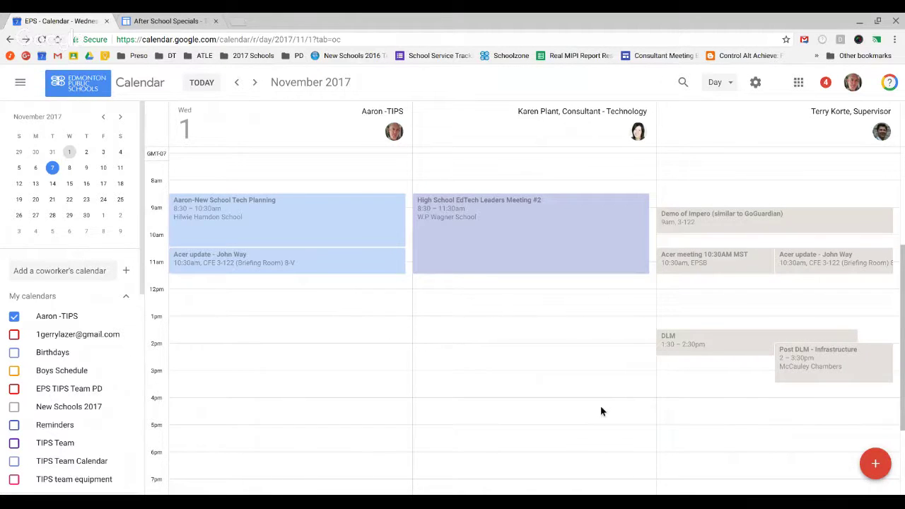
- Switch to month view and review the guests and description of the November 7 New School Planning event, closing its details when done
key(m)
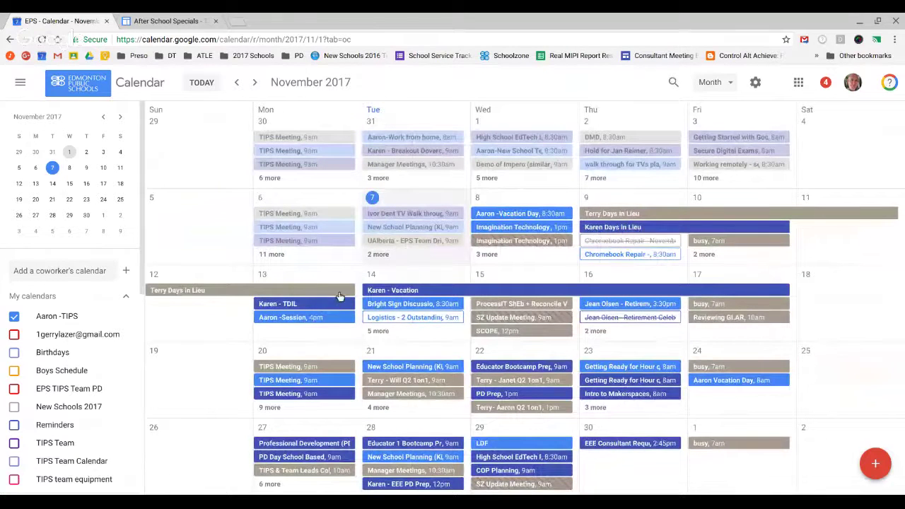
click(424, 226)
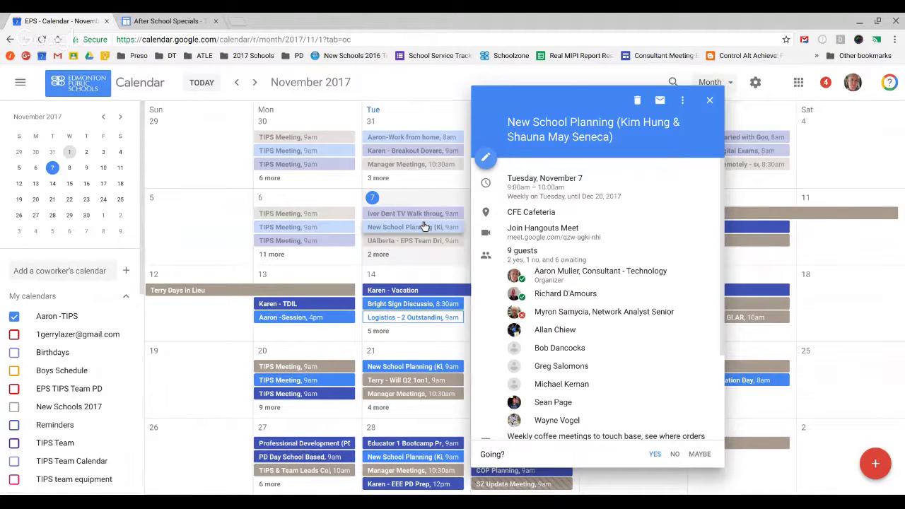
scroll(573, 242, down, 3)
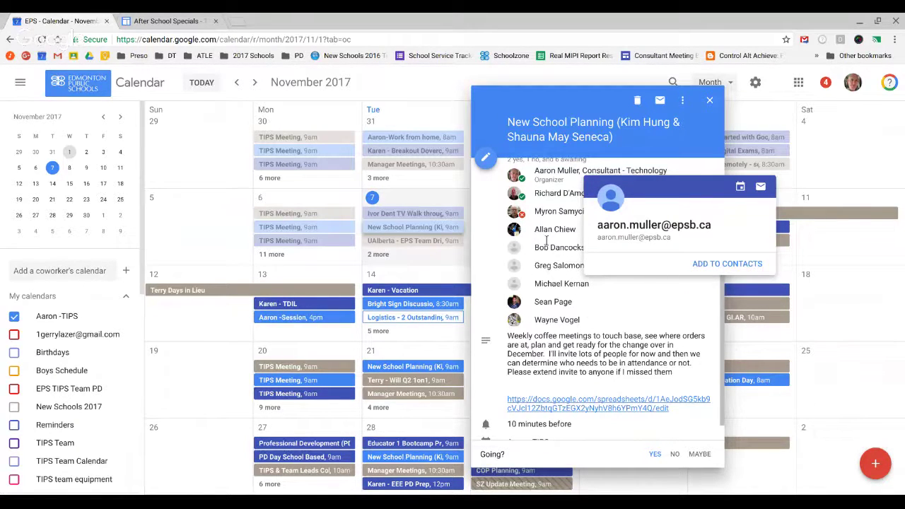
mouse_move(546, 259)
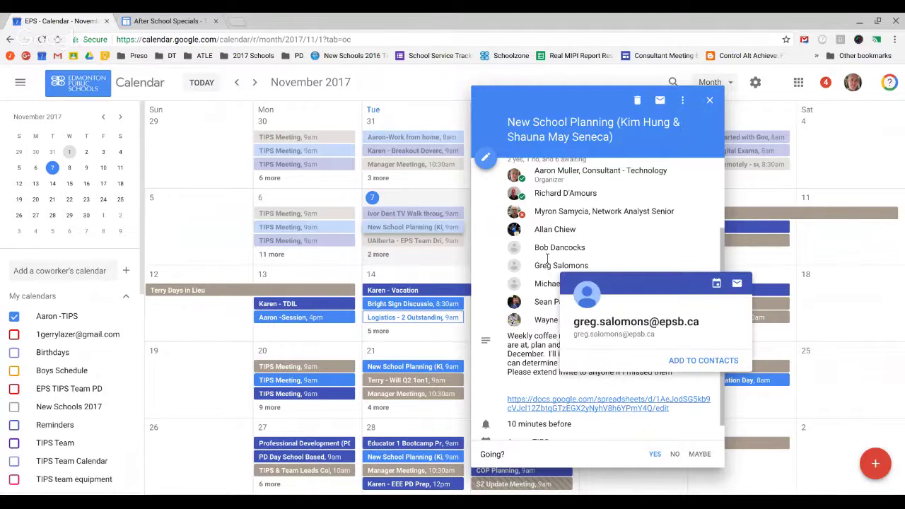
scroll(601, 245, down, 1)
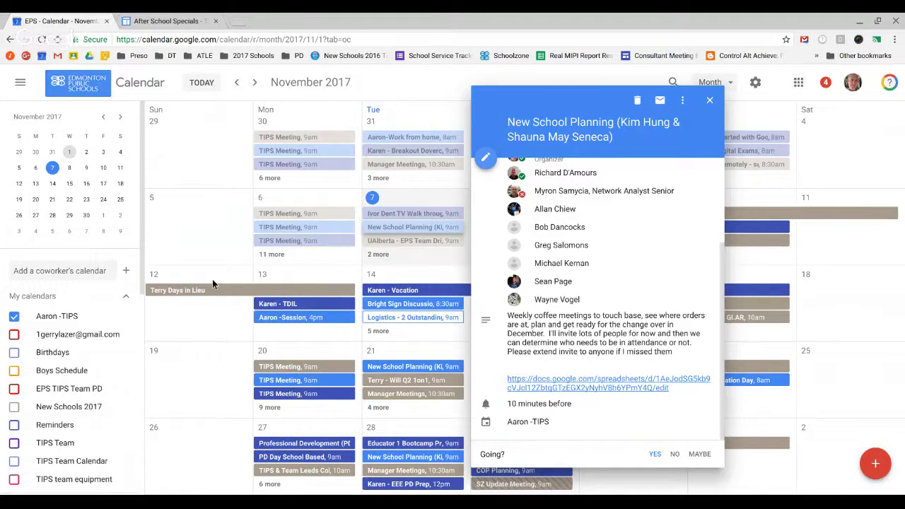
click(171, 324)
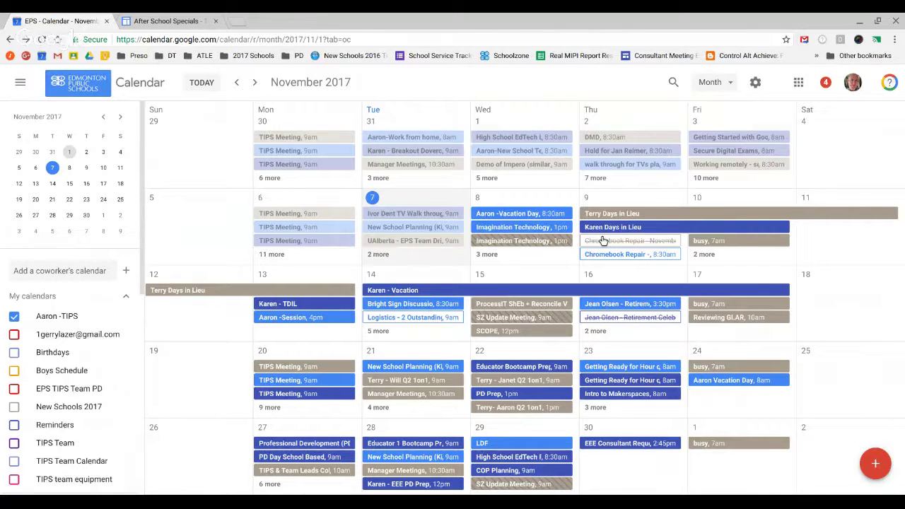
- Open the settings and sharing page of the first own calendar, review its access permissions and sharing list, and collapse its settings sections
scroll(186, 444, down, 2)
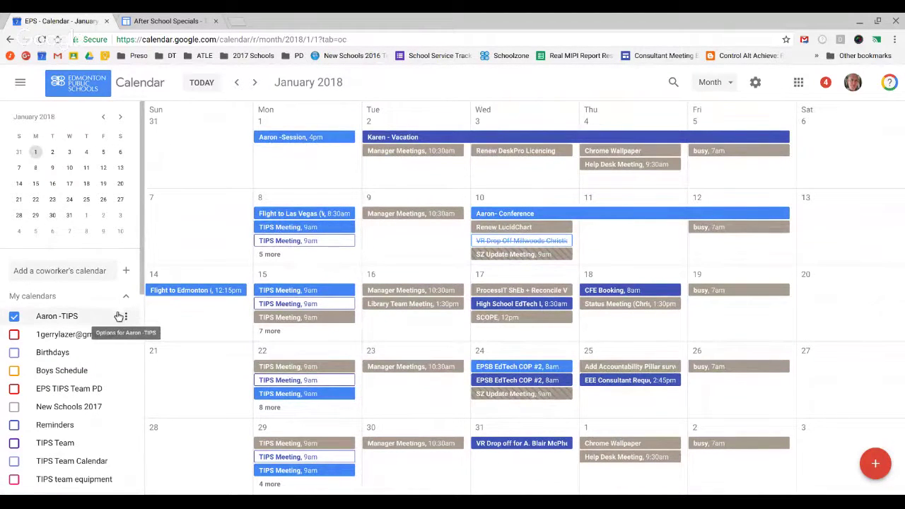
click(126, 315)
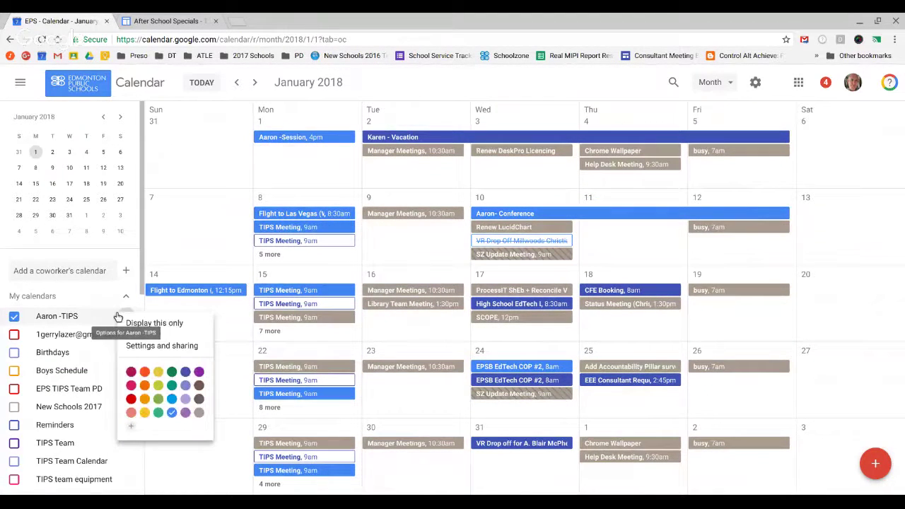
click(177, 345)
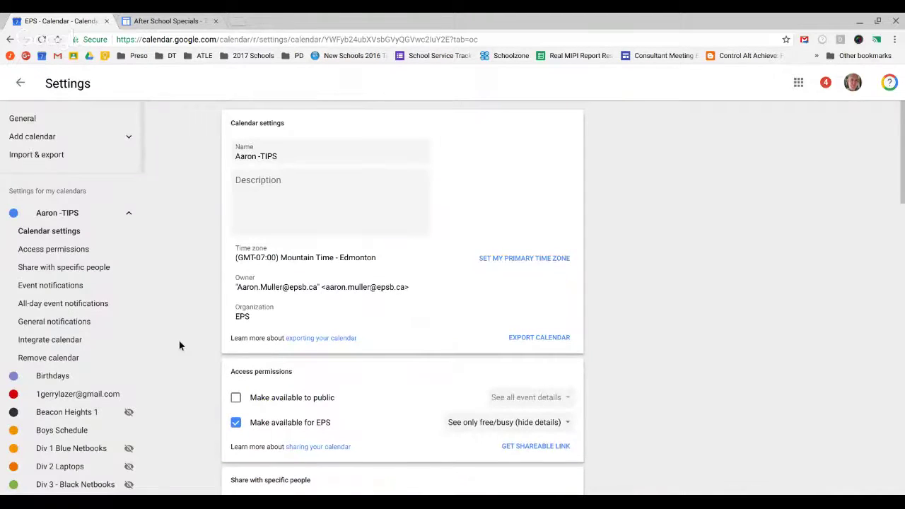
scroll(319, 327, down, 3)
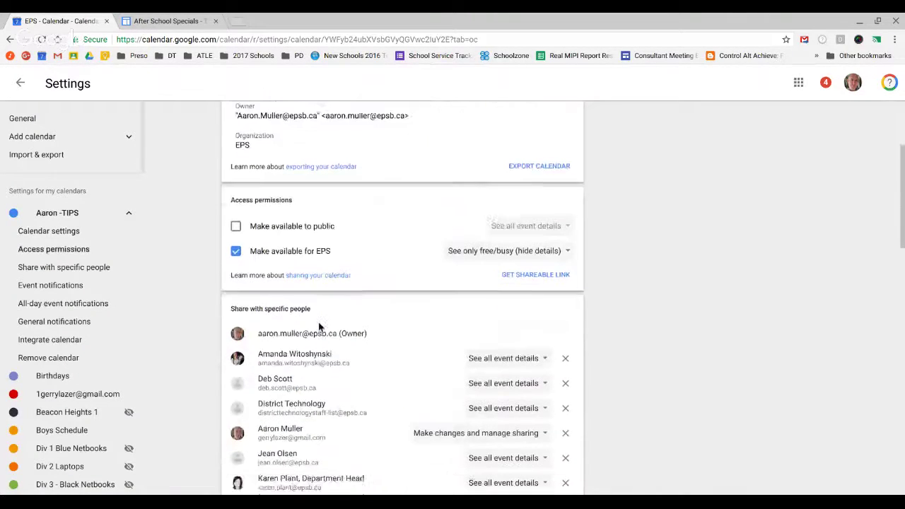
scroll(319, 328, down, 1)
scroll(319, 327, up, 4)
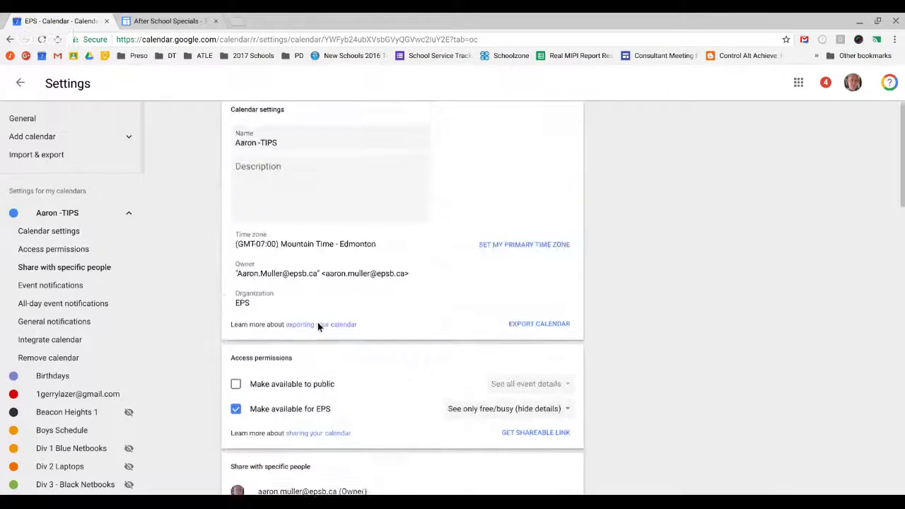
click(127, 212)
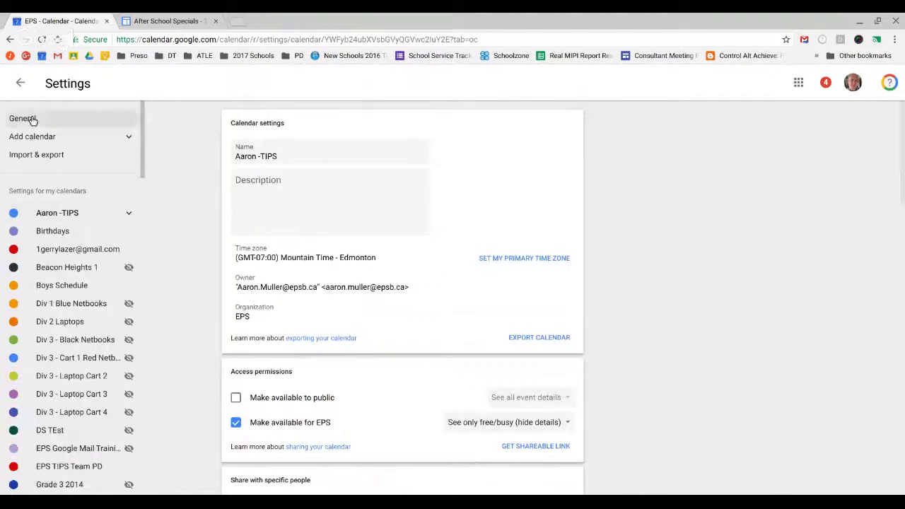
- Return from the settings to the January 2018 calendar and collapse the My calendars and Other calendars lists
click(17, 83)
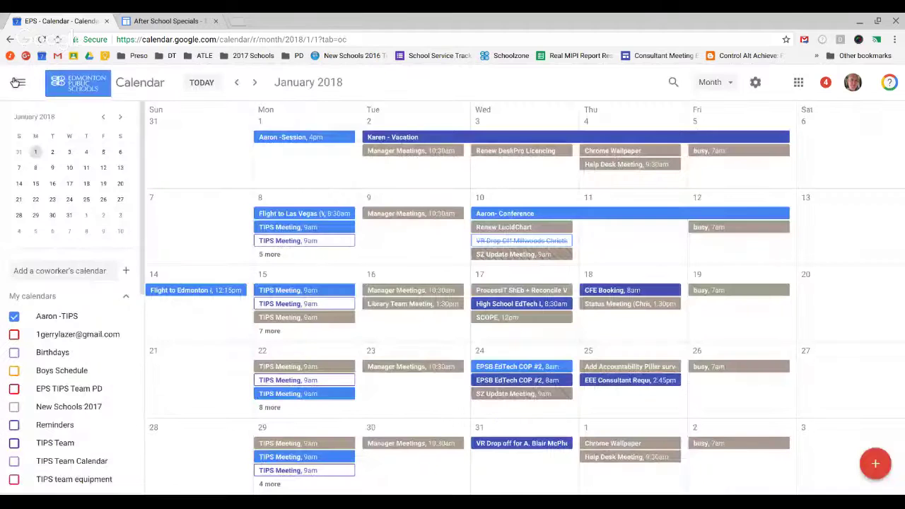
scroll(95, 354, down, 2)
scroll(95, 353, up, 1)
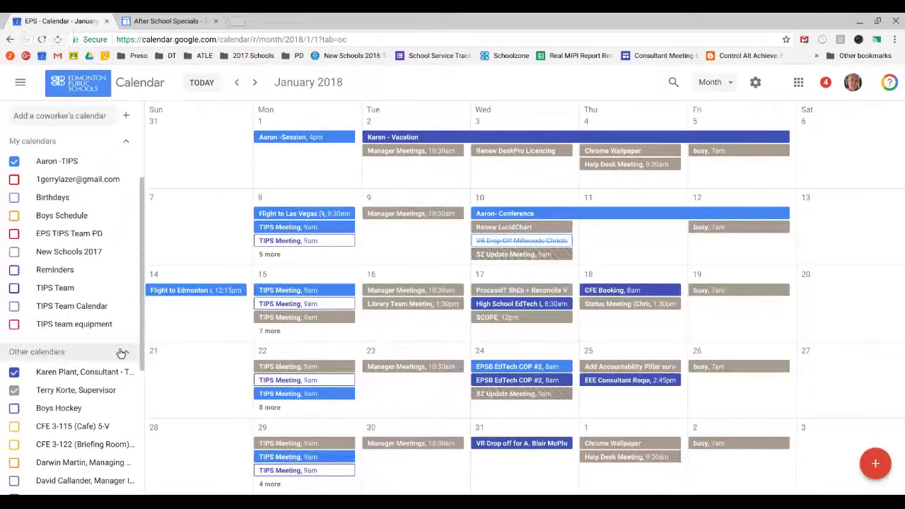
click(122, 351)
click(119, 275)
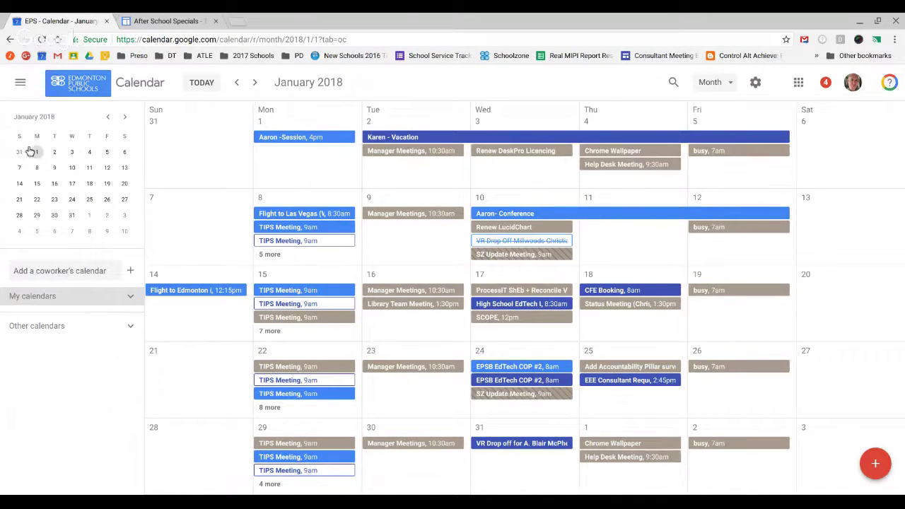
- Use the mini calendar to display January 1–5, 2018, and extend the range to the three weeks from December 31 to January 20
drag(32, 152, 98, 155)
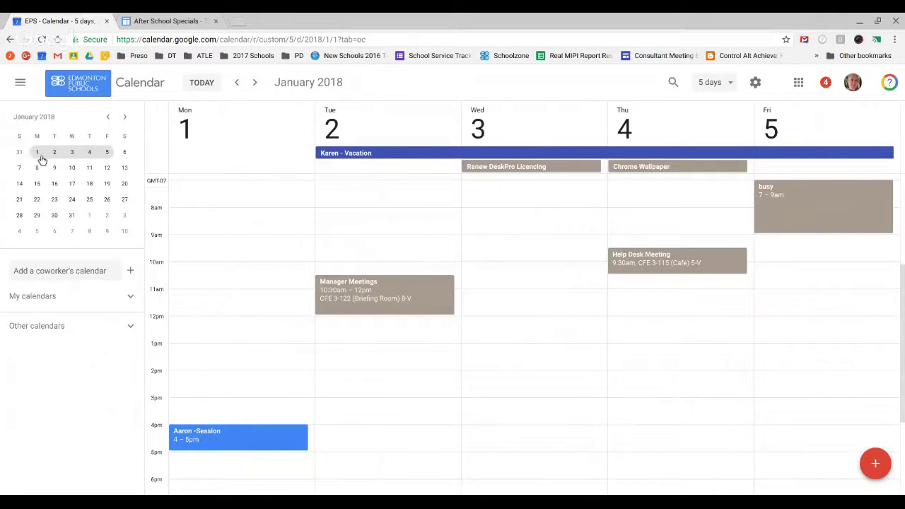
drag(43, 159, 70, 182)
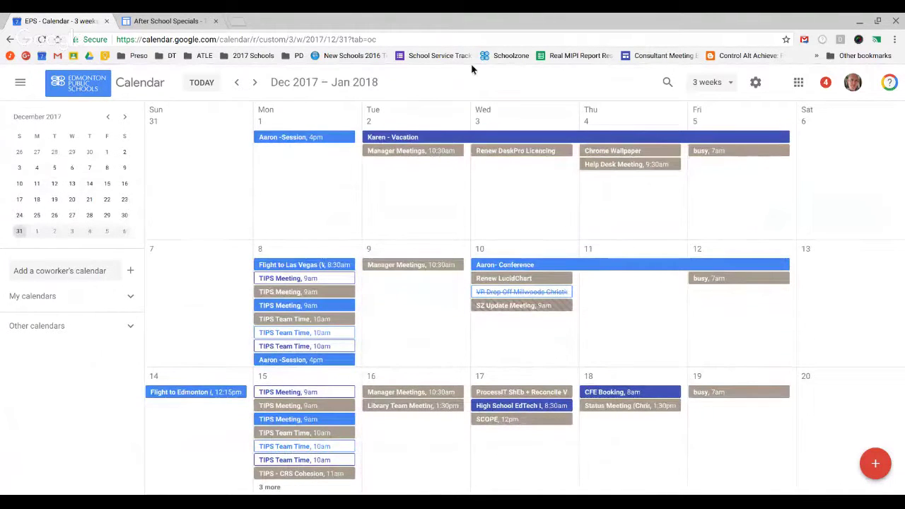
- Review the general settings page, return to the calendar, and look over the settings menu's options
click(755, 83)
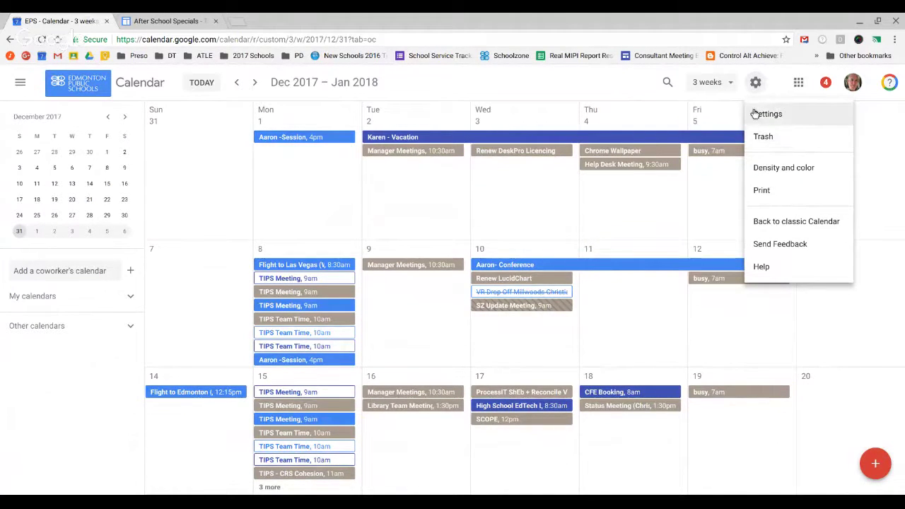
click(755, 114)
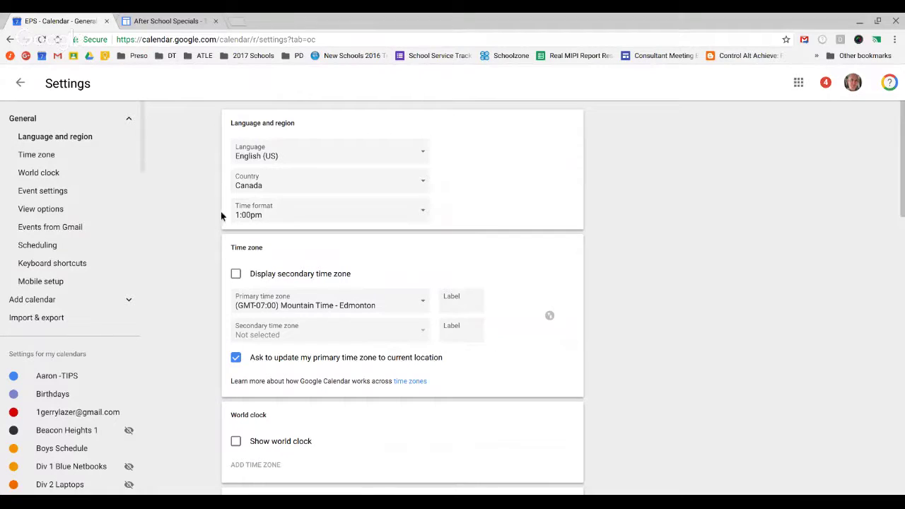
click(20, 83)
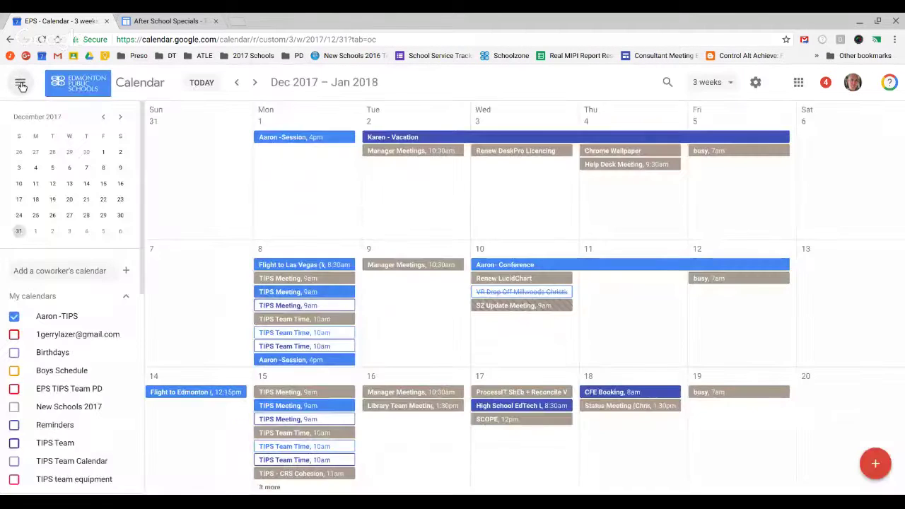
click(755, 83)
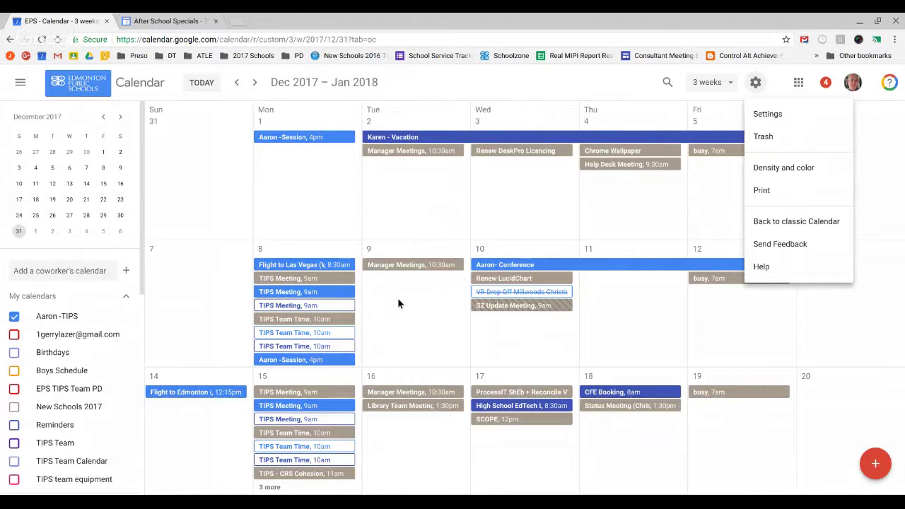
- Go back to December 2017, switch to month view, and display November 2017
click(237, 82)
click(237, 83)
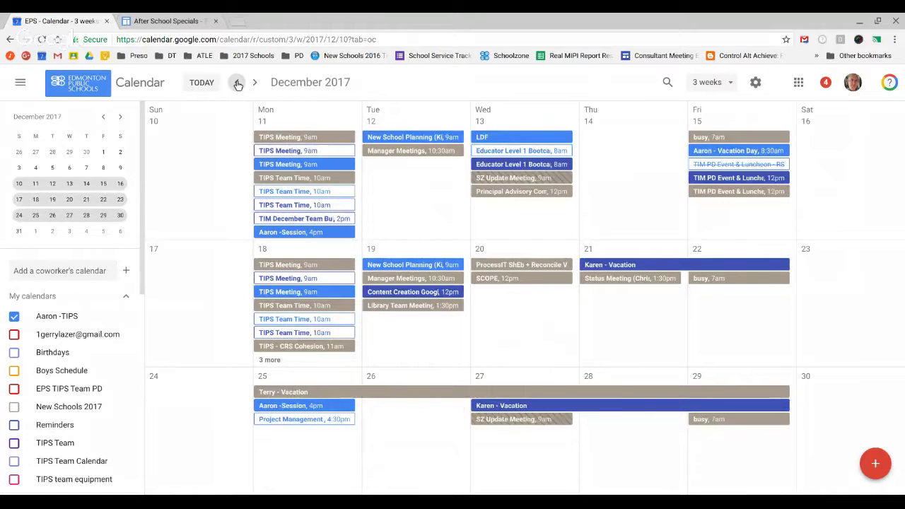
key(m)
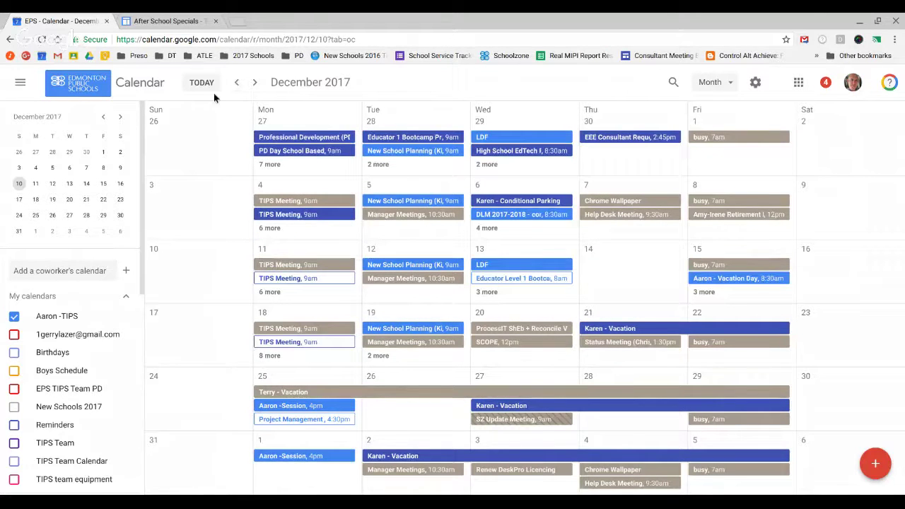
click(237, 82)
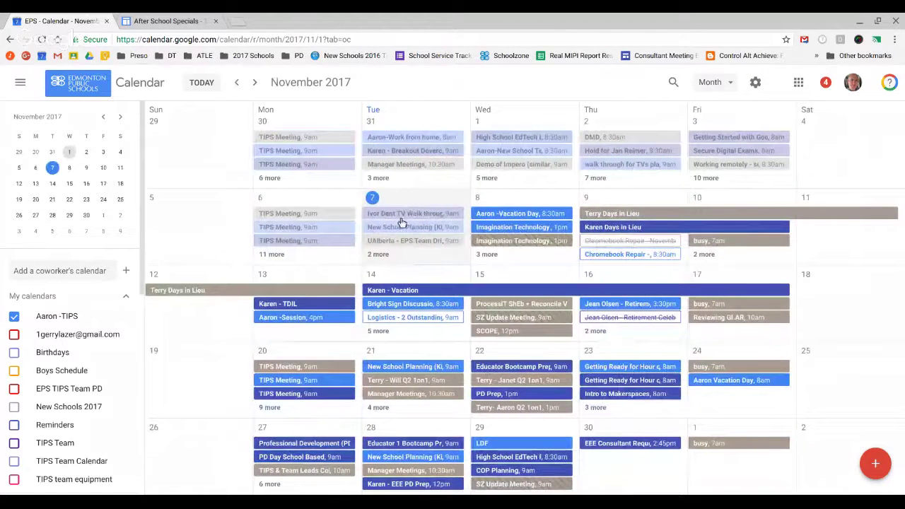
- Review the November 7 New School Planning event's details, close them, and check the available calendar view options
click(403, 228)
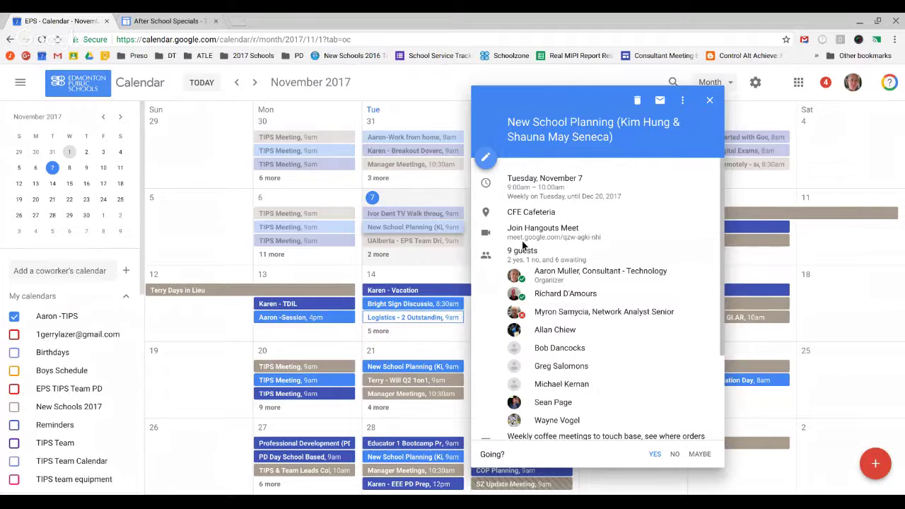
click(708, 100)
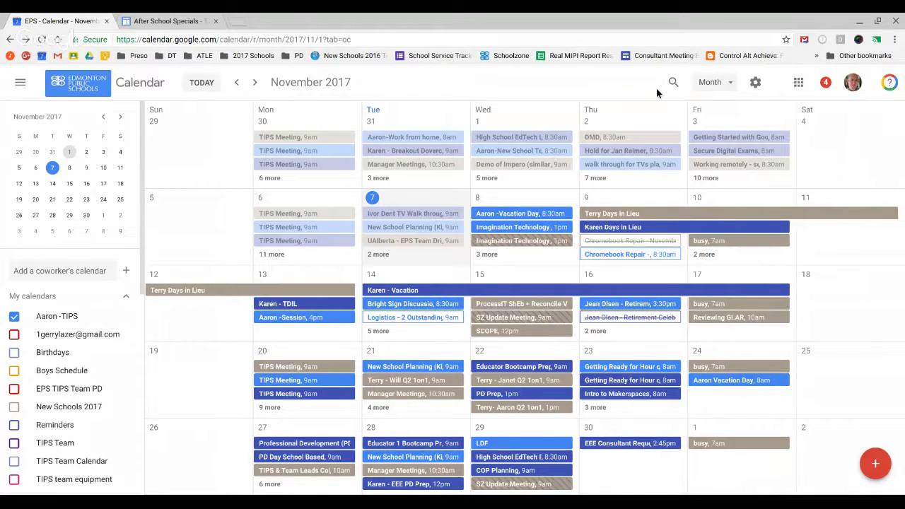
click(729, 83)
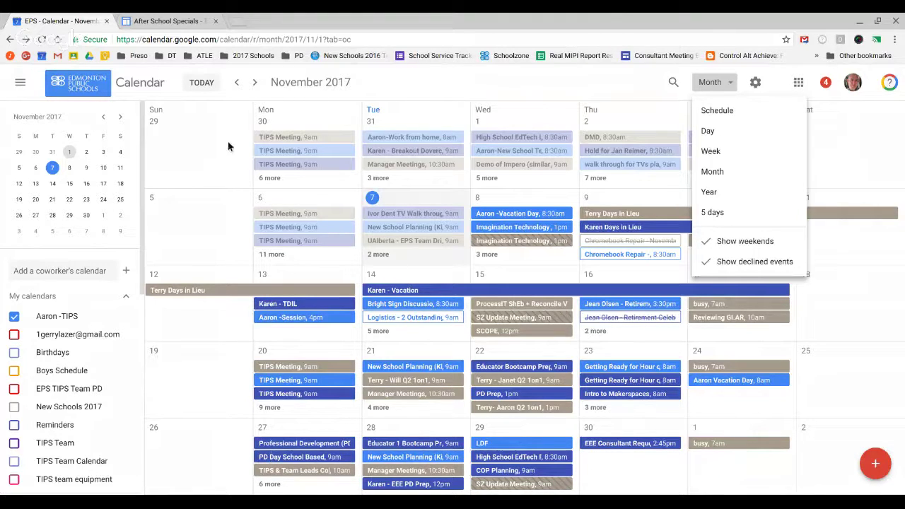
- Switch to the After School Specials site, look at its team submenu and home page, and close the site
click(180, 16)
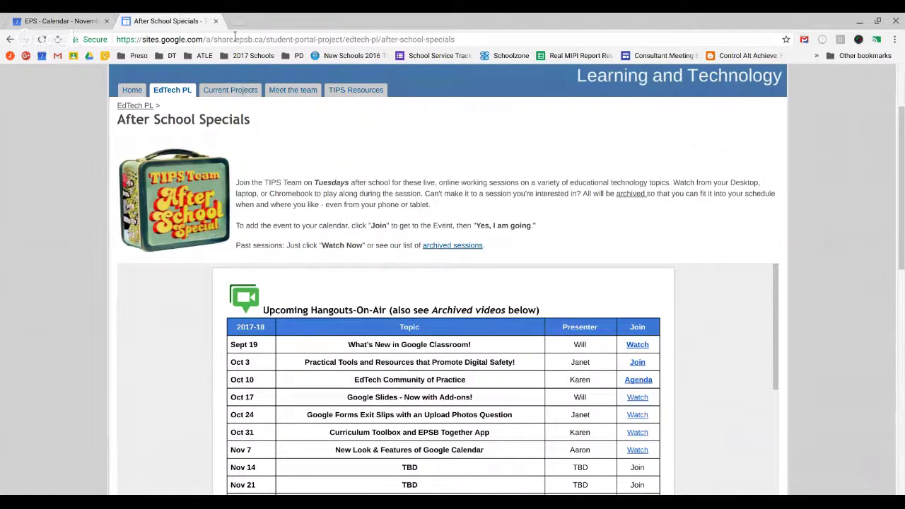
mouse_move(315, 89)
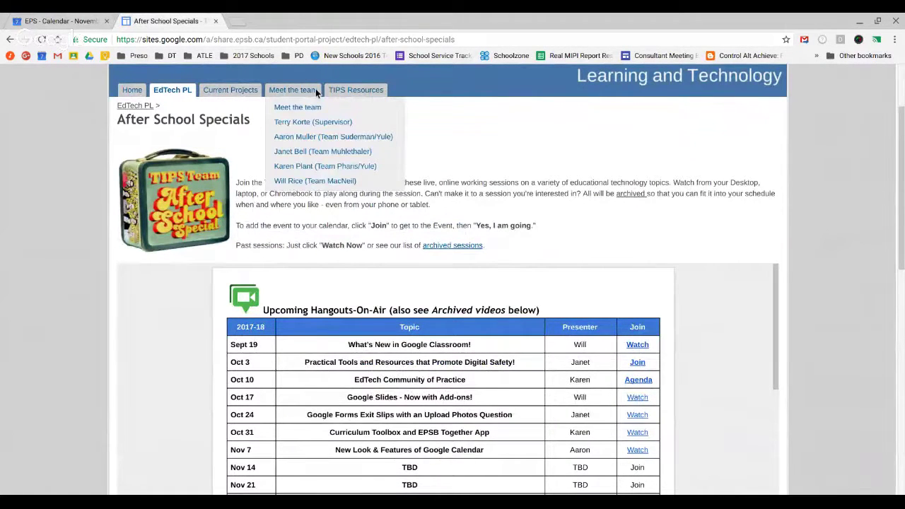
click(130, 89)
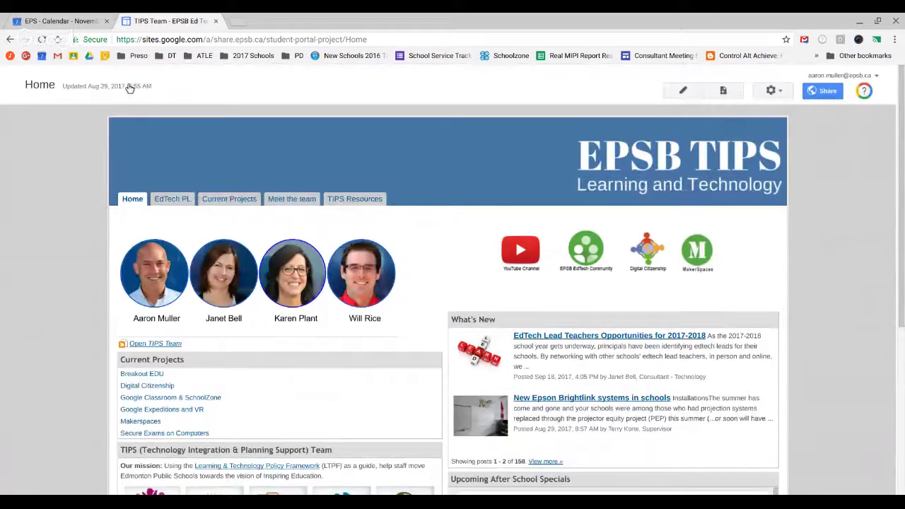
click(217, 20)
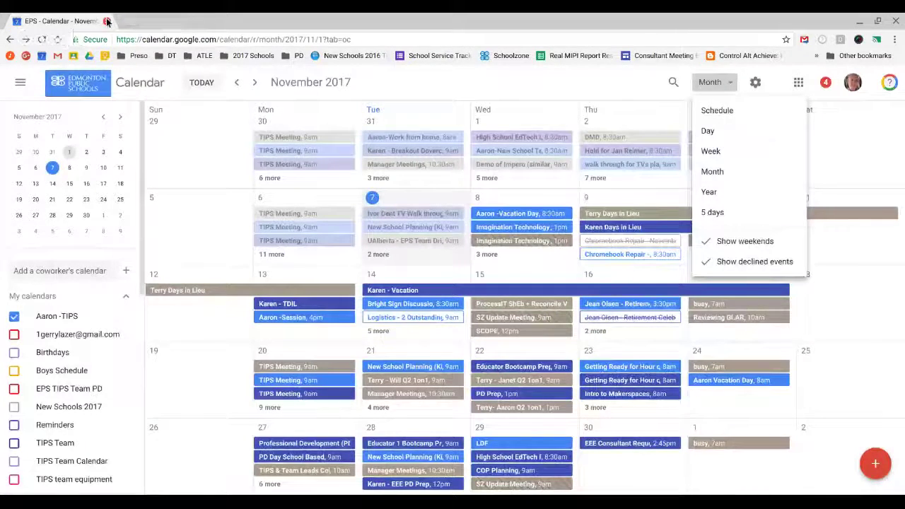